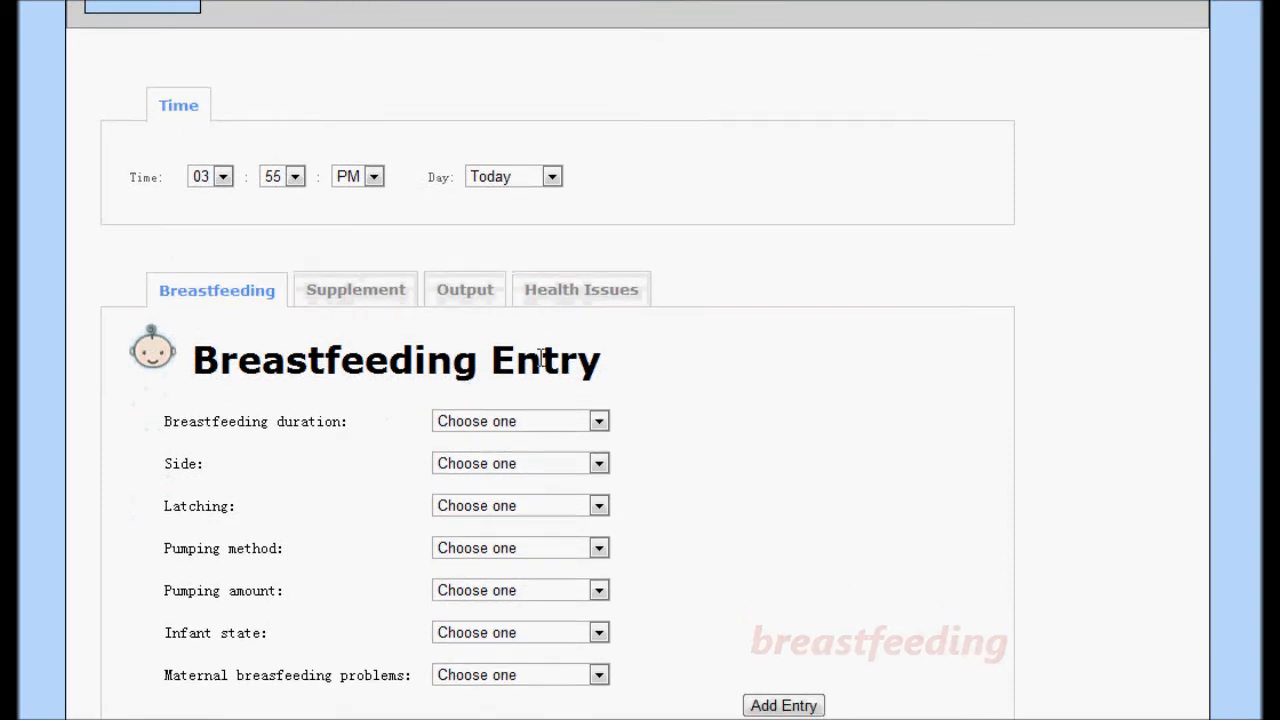
- Look through the Supplement, Output and Health Issues entry forms, and return to the Breastfeeding entry form
{"action": "left_click", "coordinate": [368, 300]}
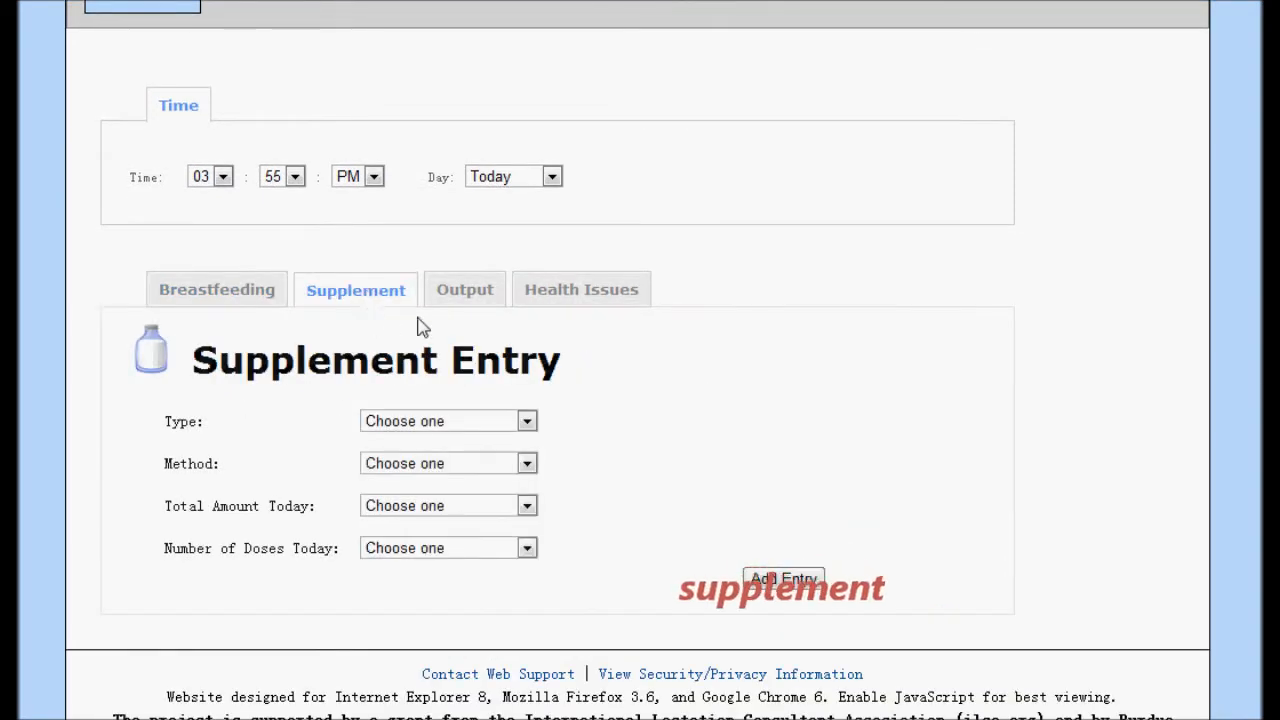
{"action": "left_click", "coordinate": [468, 300]}
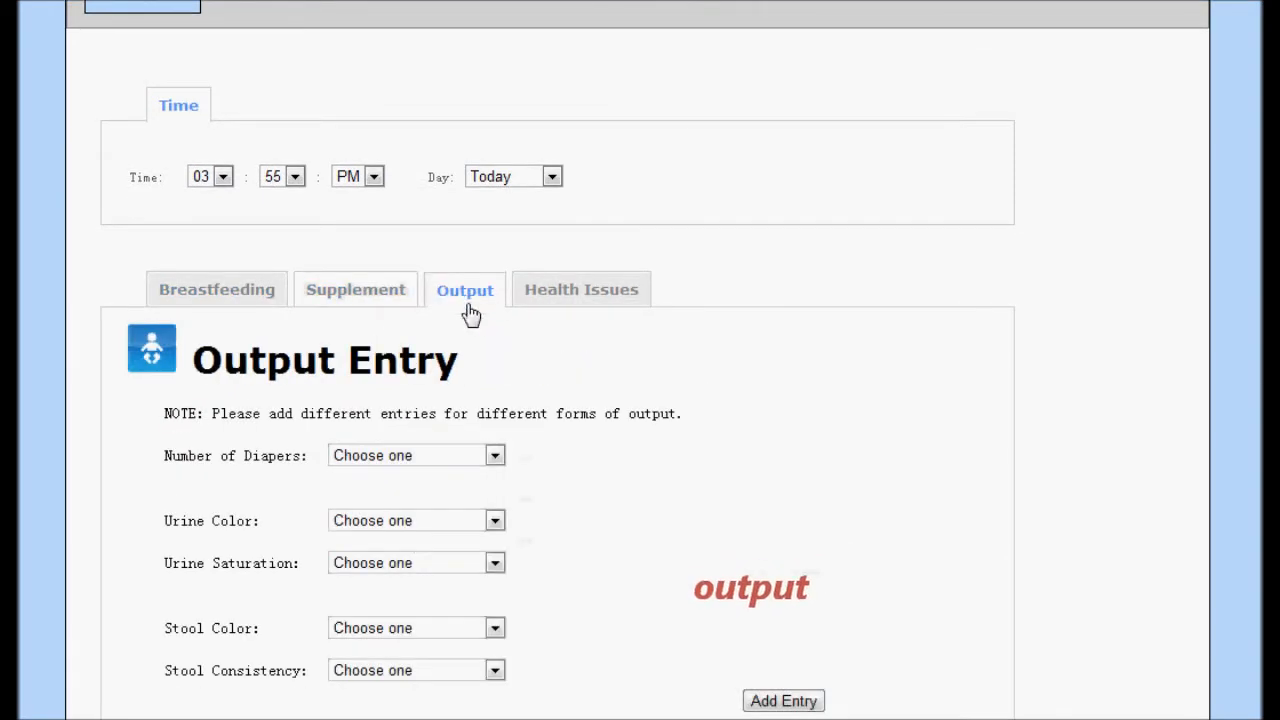
{"action": "left_click", "coordinate": [590, 298]}
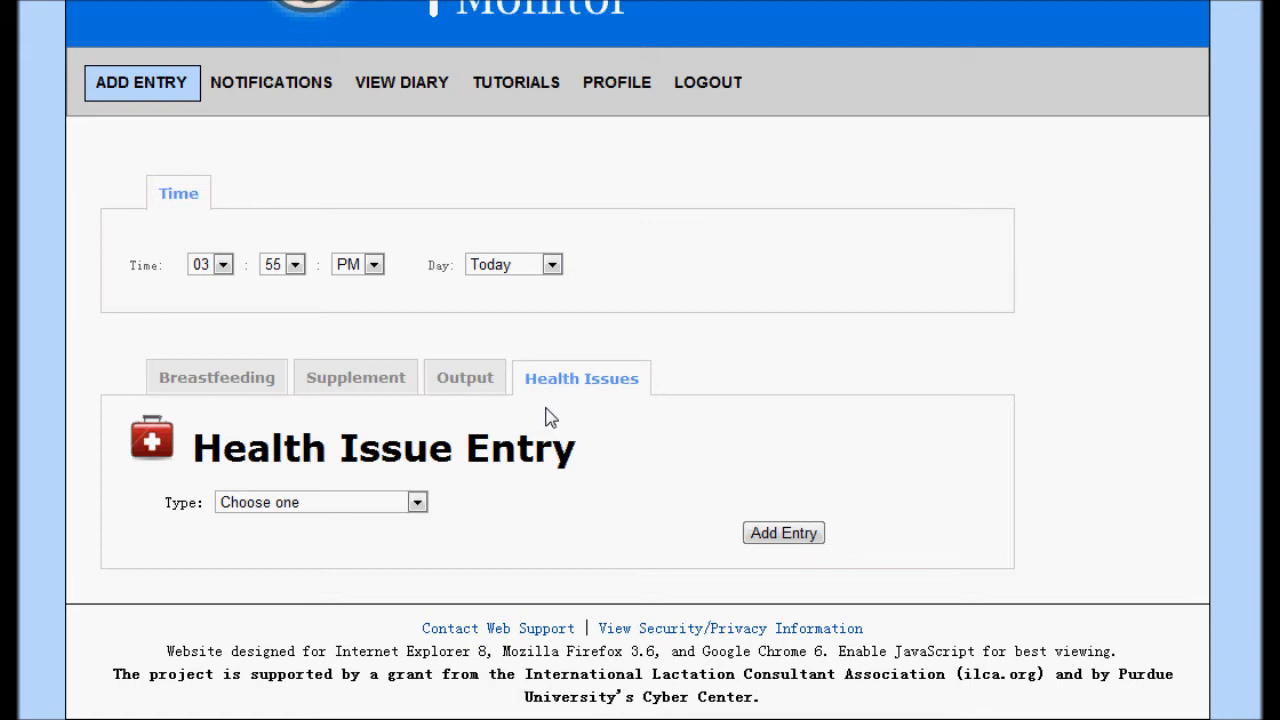
{"action": "left_click", "coordinate": [242, 387]}
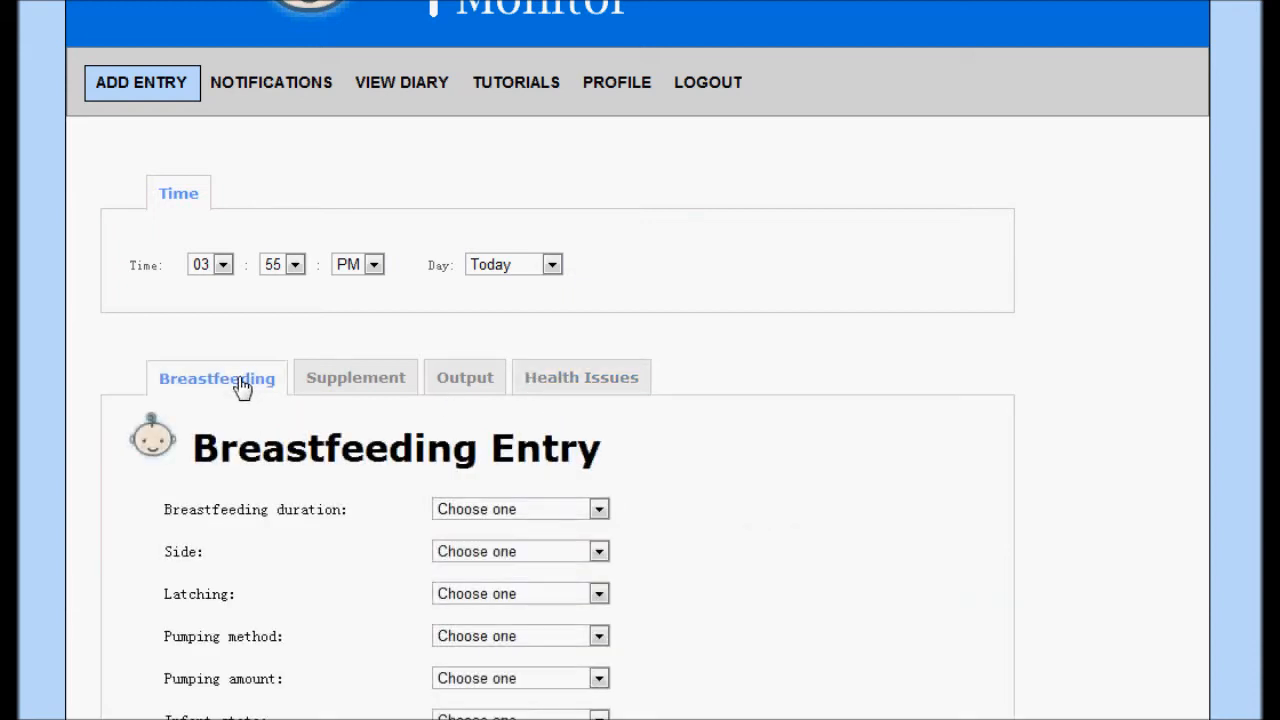
- Set the hour of the breastfeeding entry's time to 01
{"action": "scroll", "coordinate": [1240, 424], "scroll_direction": "down", "scroll_amount": 3}
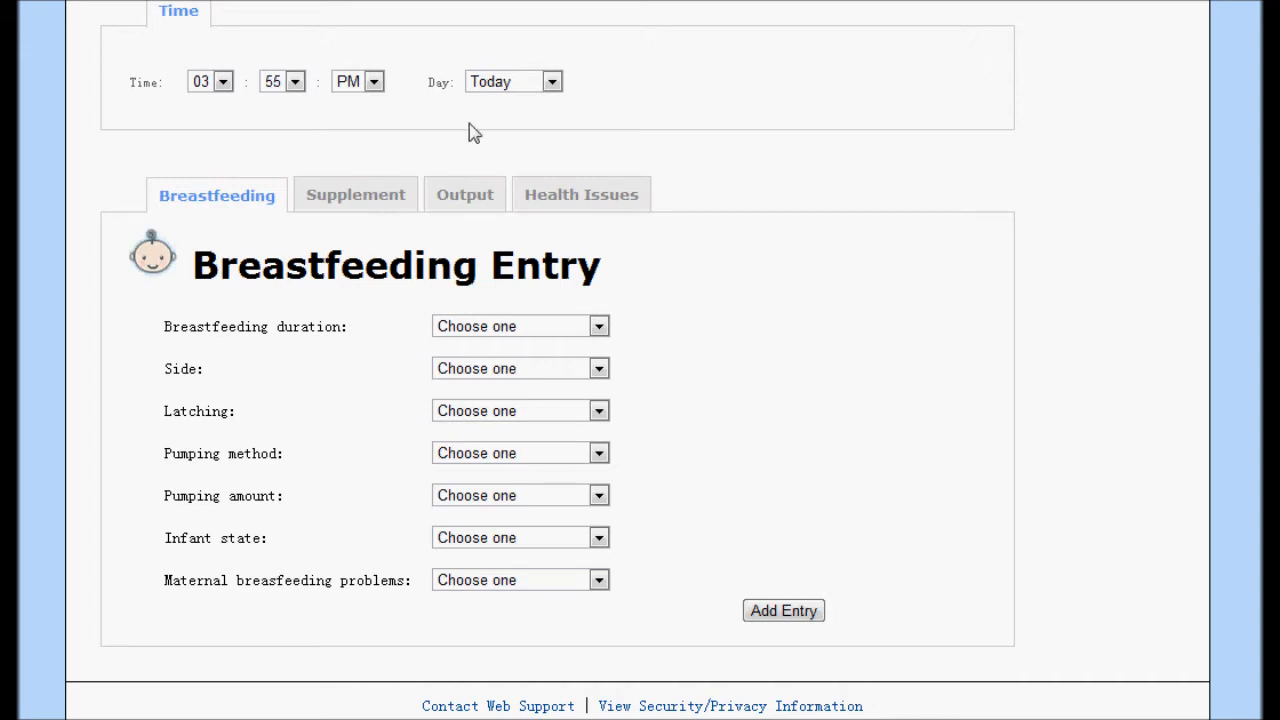
{"action": "left_click", "coordinate": [223, 82]}
{"action": "left_click", "coordinate": [218, 102]}
- Set the breastfeeding duration to 1-2 Minutes, the side to Left and the latching to Latch correctly
{"action": "left_click", "coordinate": [597, 326]}
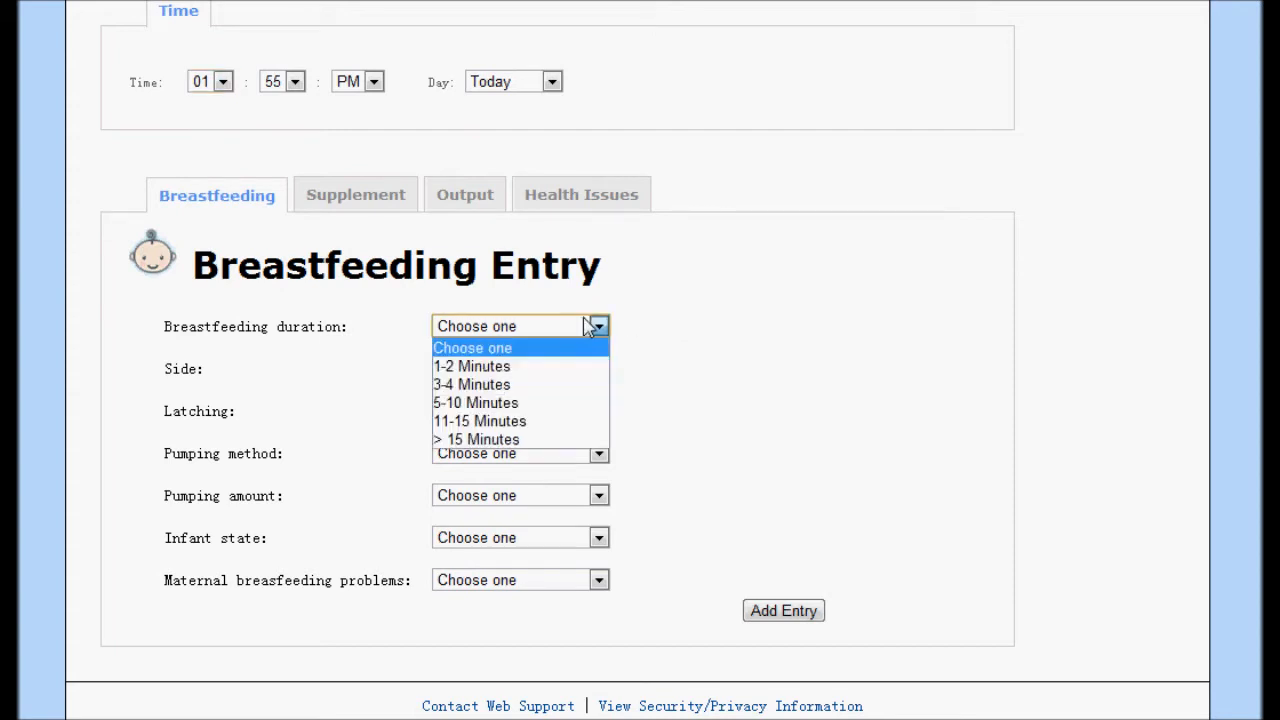
{"action": "left_click", "coordinate": [567, 366]}
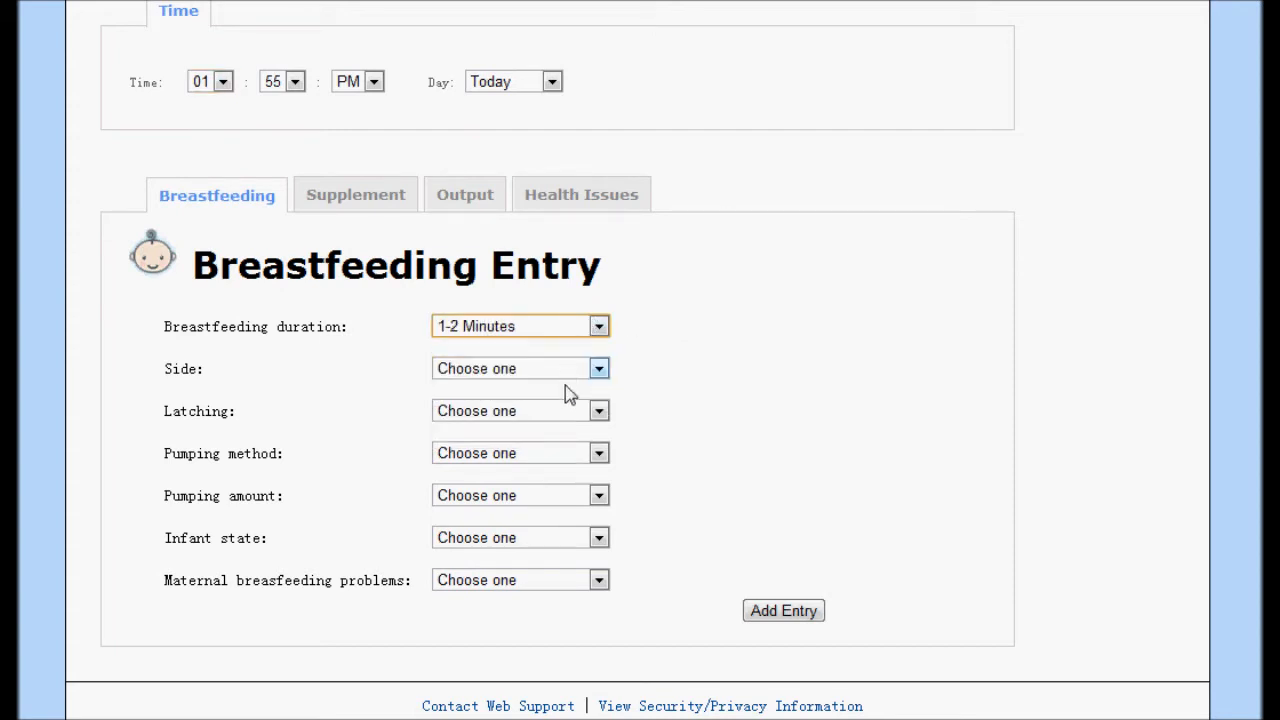
{"action": "left_click", "coordinate": [557, 370]}
{"action": "left_click", "coordinate": [540, 410]}
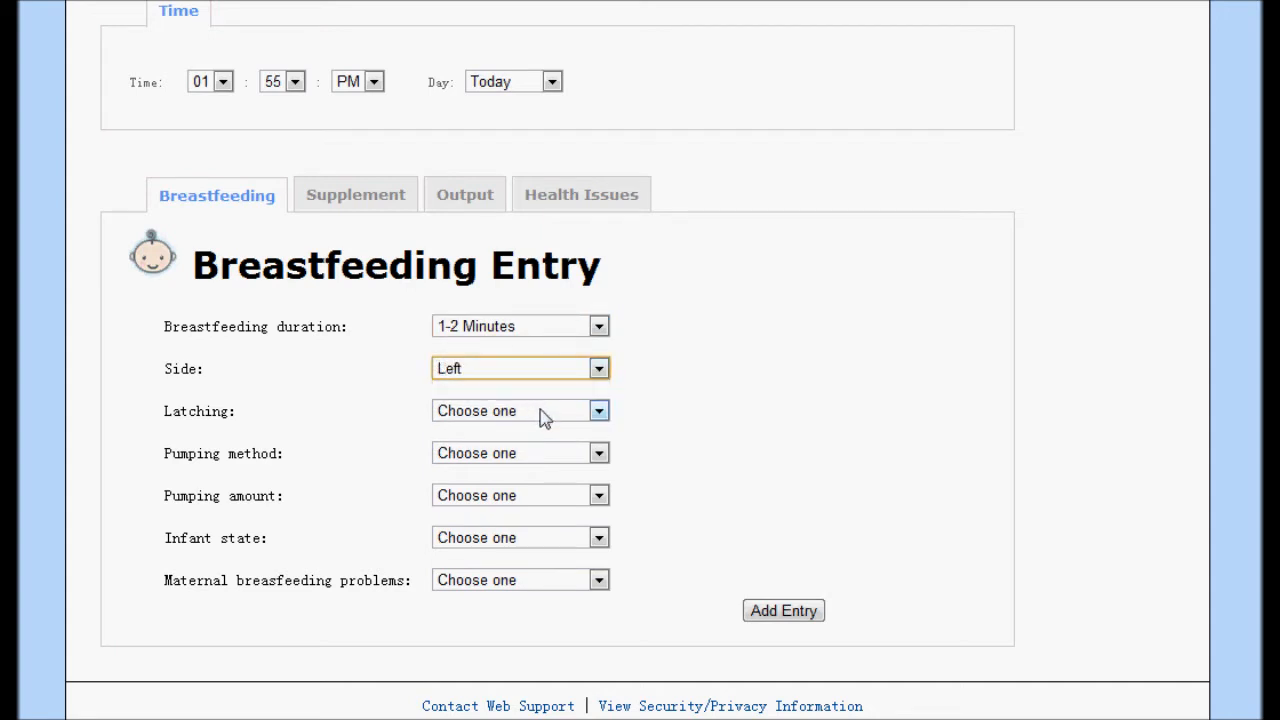
{"action": "left_click", "coordinate": [543, 412]}
{"action": "left_click", "coordinate": [527, 488]}
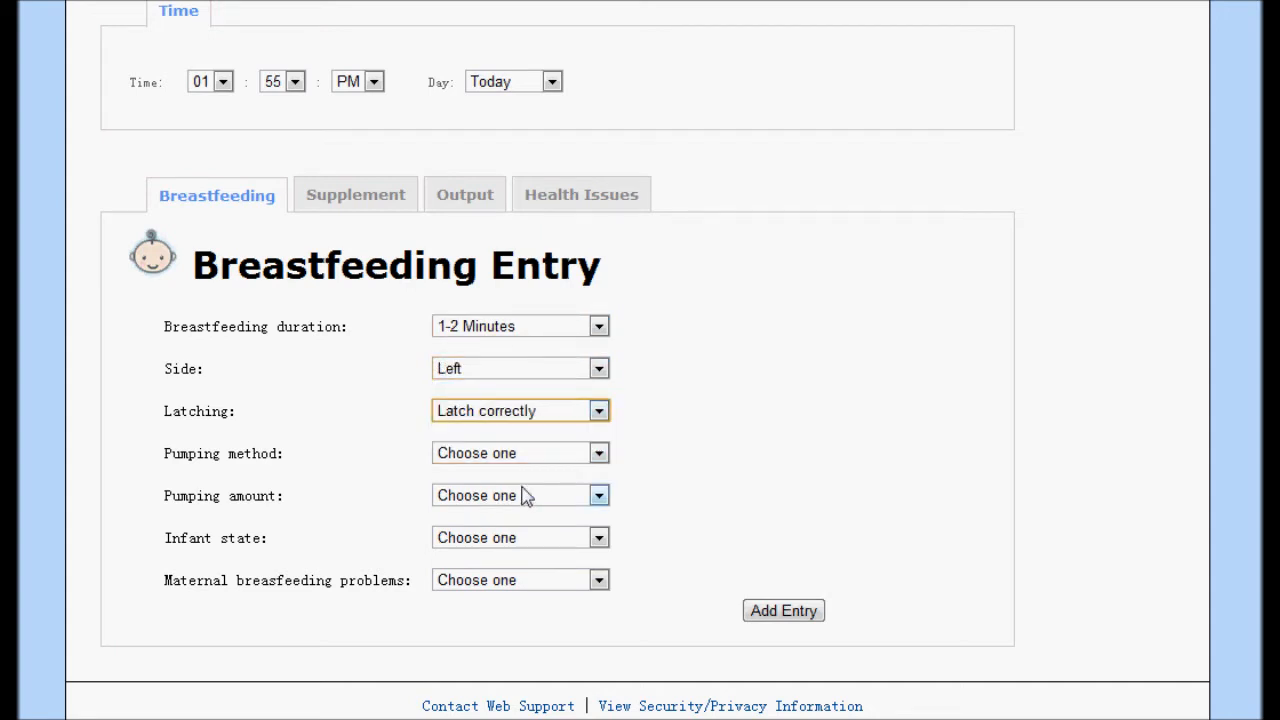
- Set pumping method to Not applicable, infant state to Active alert and maternal problems to No problems, and add the breastfeeding entry
{"action": "left_click", "coordinate": [546, 456]}
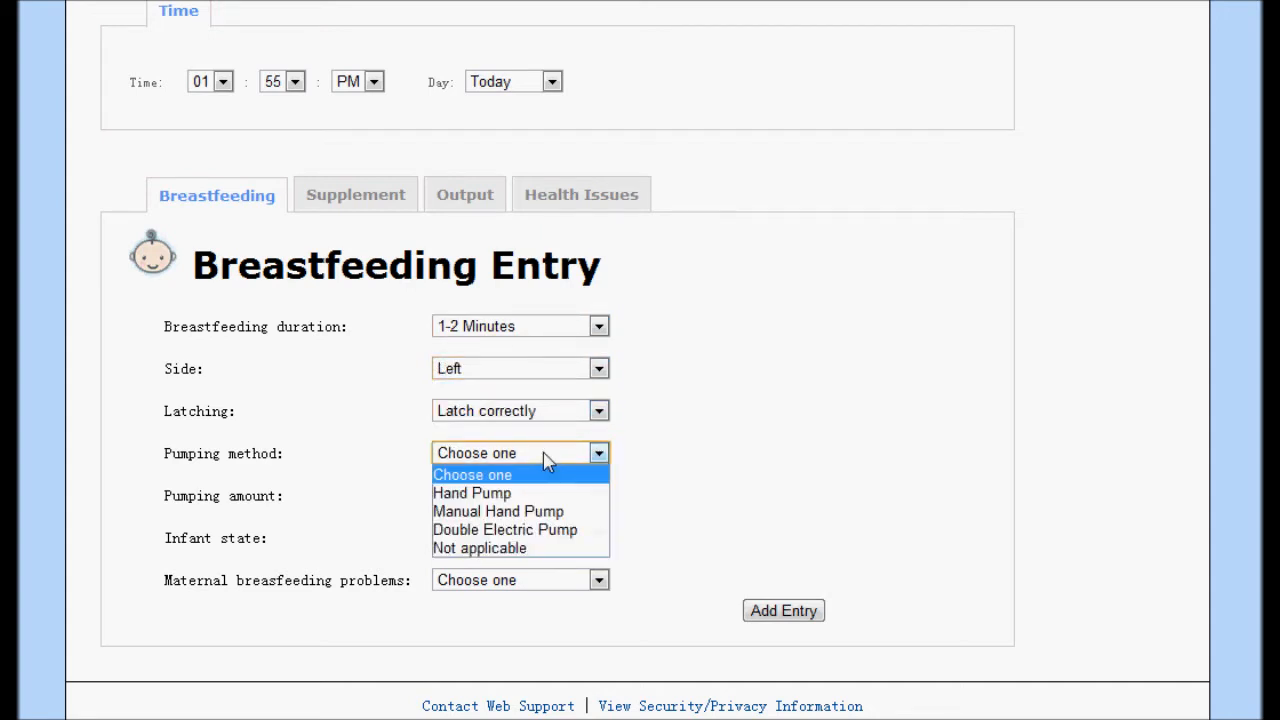
{"action": "left_click", "coordinate": [521, 549]}
{"action": "left_click", "coordinate": [597, 538]}
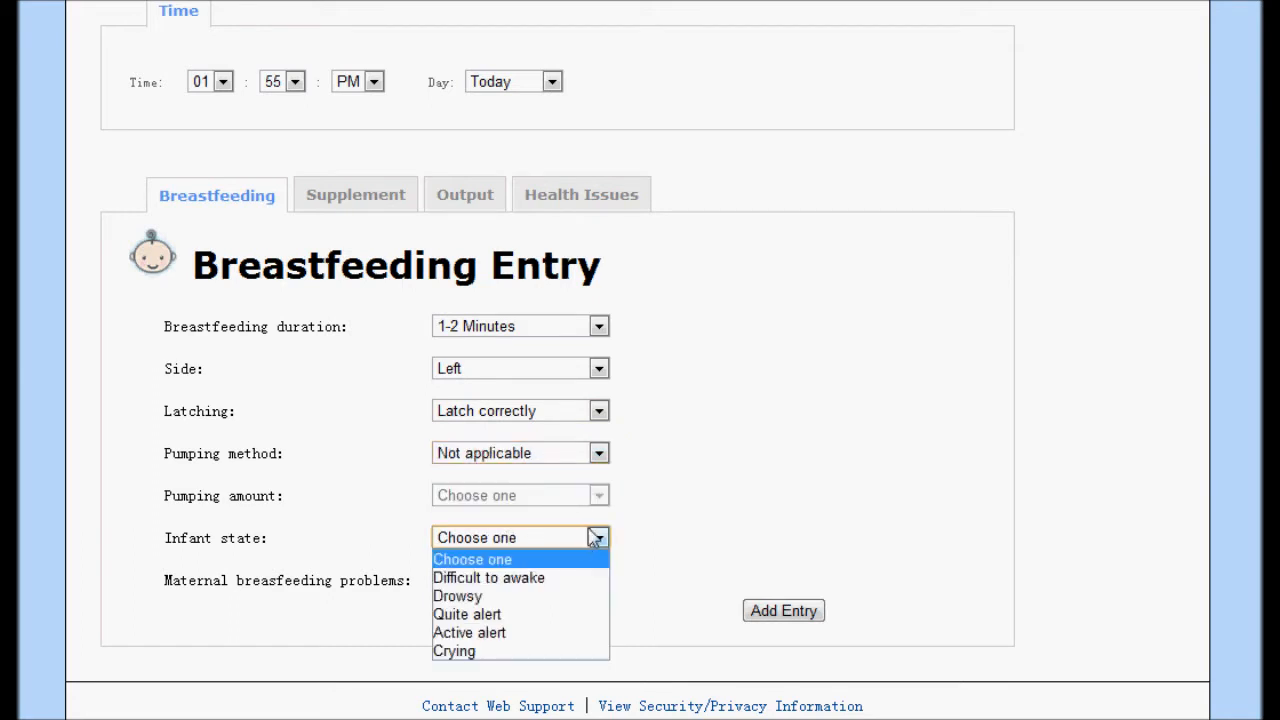
{"action": "left_click", "coordinate": [538, 633]}
{"action": "left_click", "coordinate": [551, 588]}
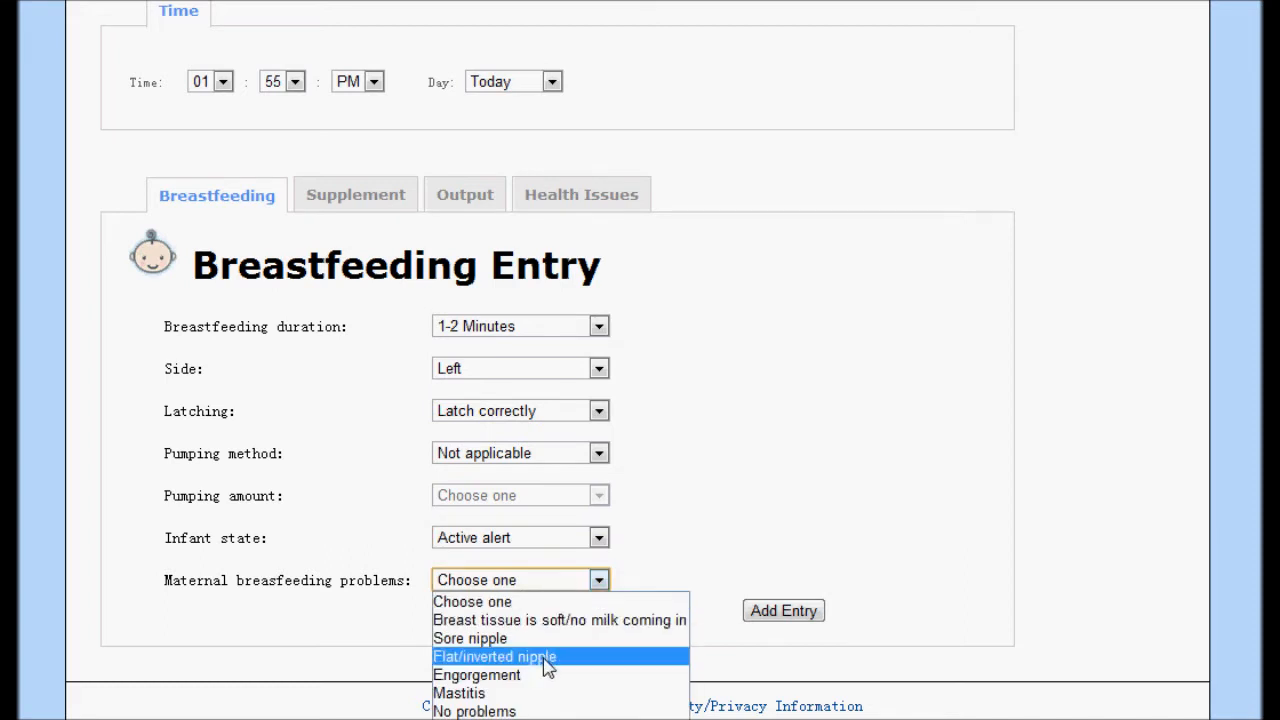
{"action": "left_click", "coordinate": [538, 708]}
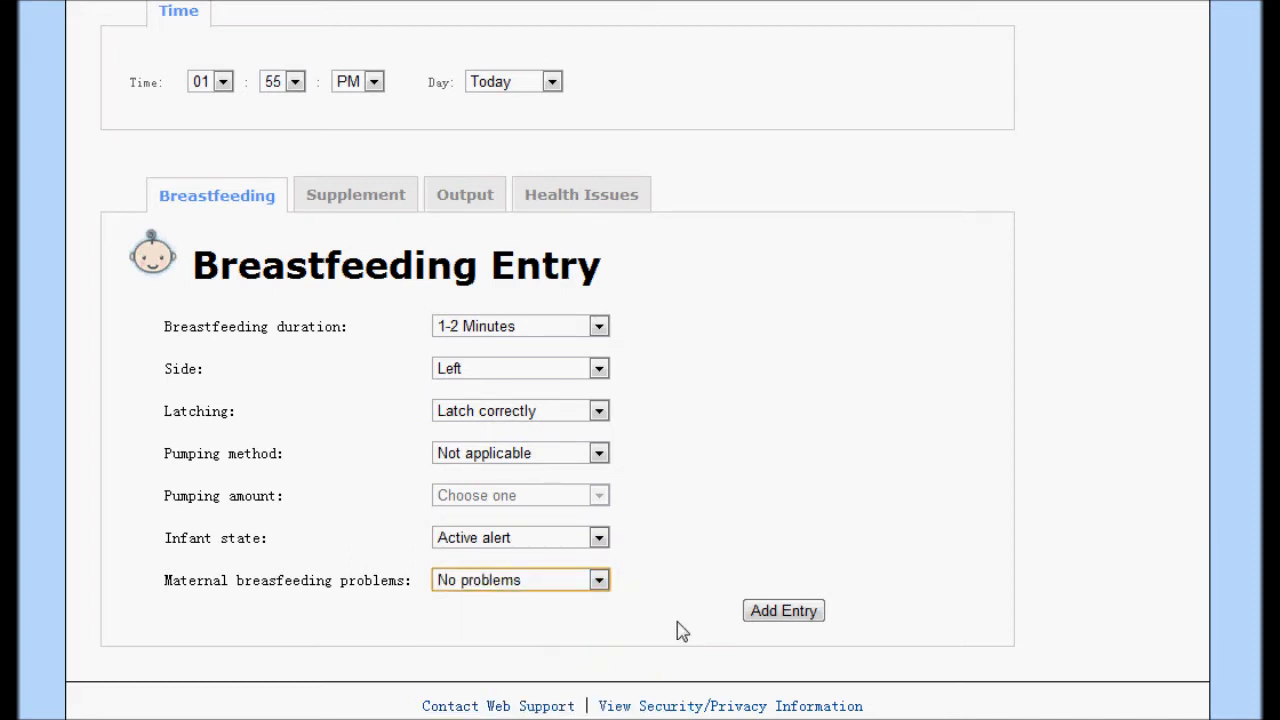
{"action": "left_click", "coordinate": [767, 620]}
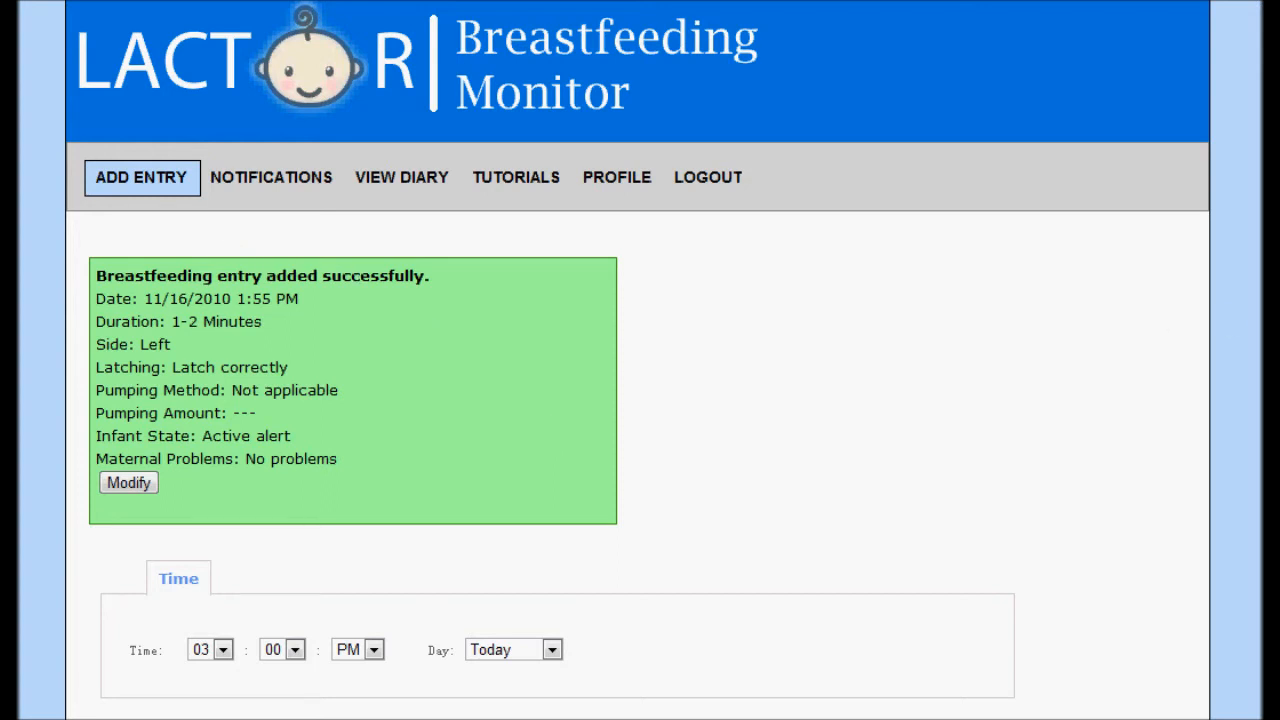
- Set the time of a second breastfeeding entry to 02:55 PM
{"action": "scroll", "coordinate": [1256, 440], "scroll_direction": "down", "scroll_amount": 3}
{"action": "scroll", "coordinate": [1250, 460], "scroll_direction": "down", "scroll_amount": 4}
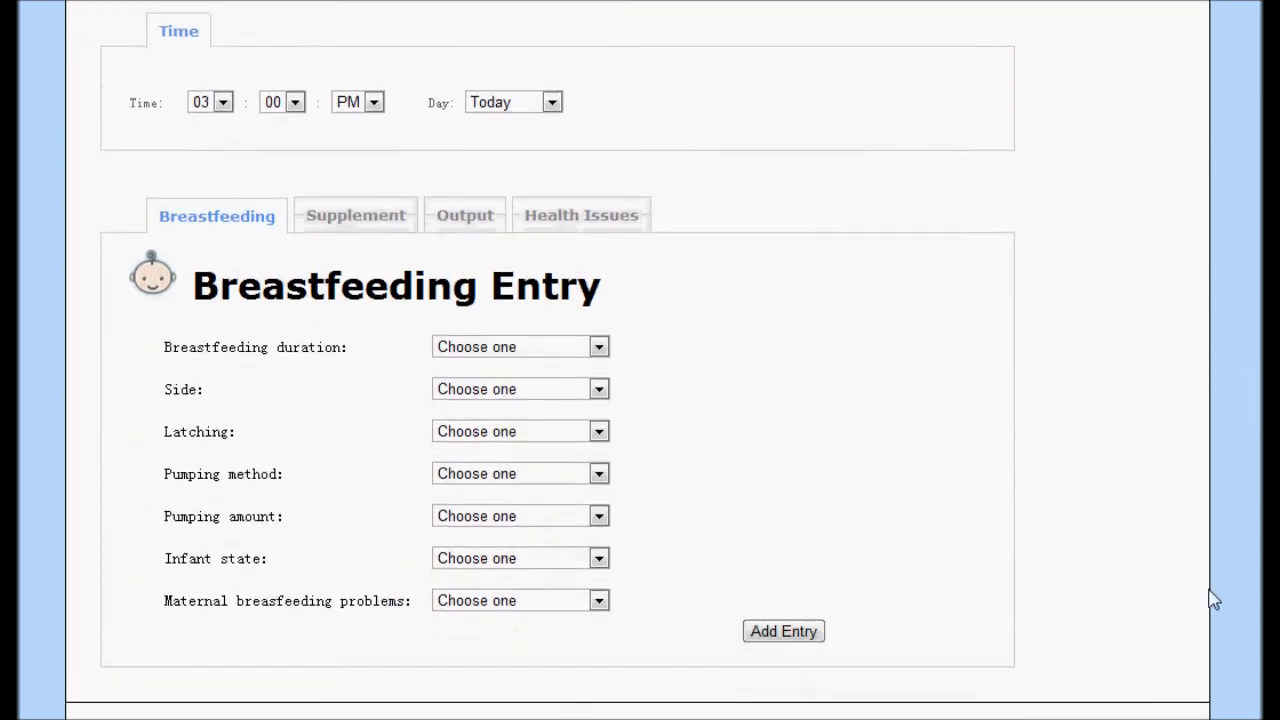
{"action": "left_click", "coordinate": [223, 87]}
{"action": "left_click", "coordinate": [199, 126]}
{"action": "left_click", "coordinate": [294, 86]}
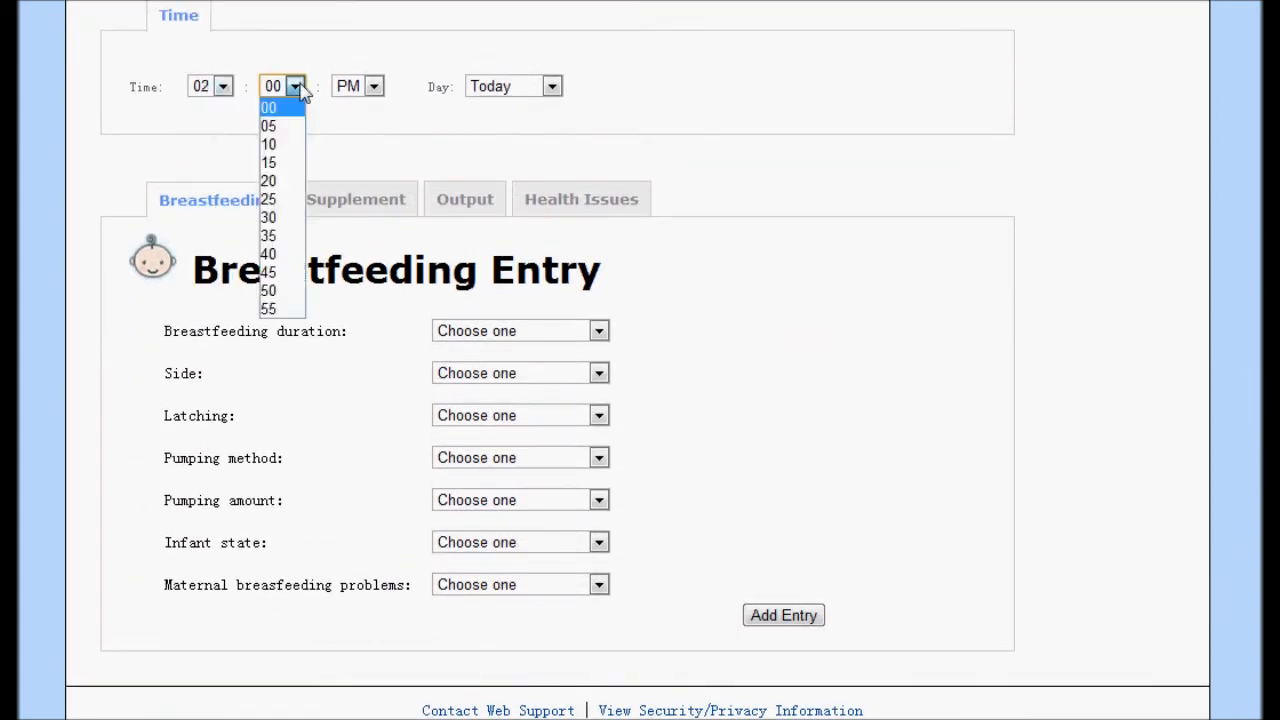
{"action": "left_click", "coordinate": [281, 309]}
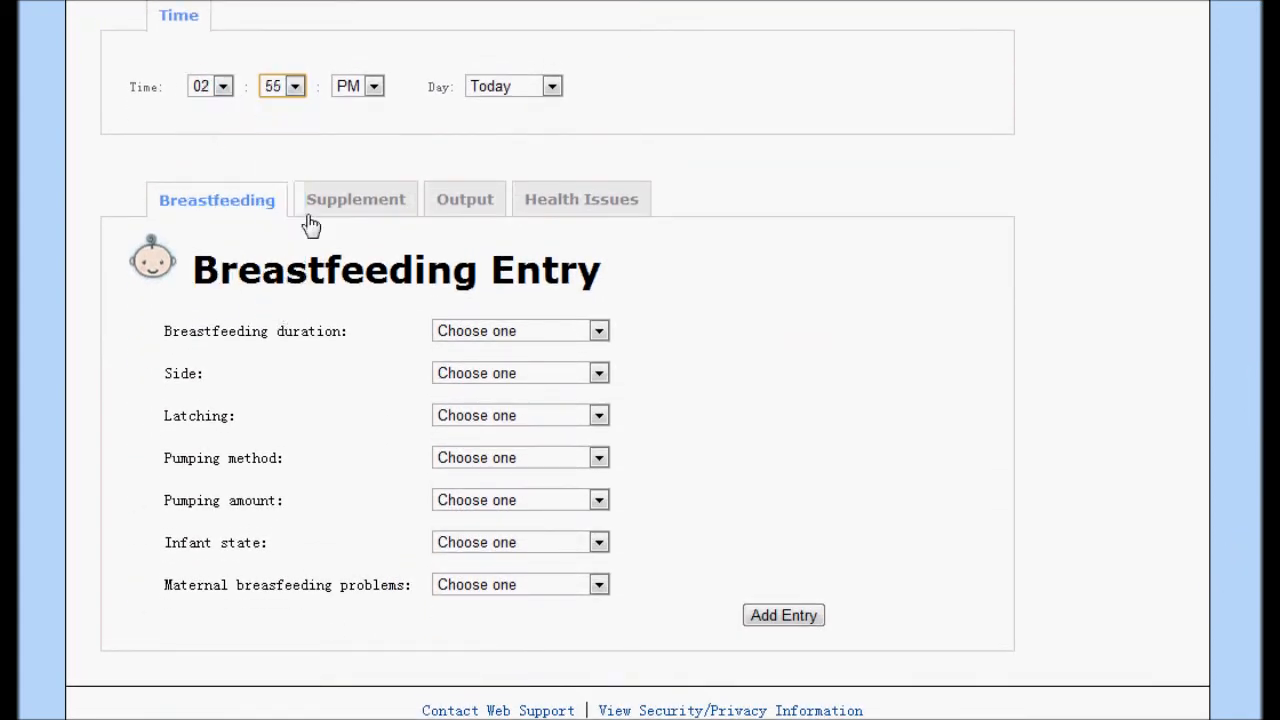
- Fill in the second entry's breastfeeding duration as 1-2 Minutes, side as Left and latching as Not at all
{"action": "left_click", "coordinate": [551, 334]}
{"action": "left_click", "coordinate": [541, 370]}
{"action": "left_click", "coordinate": [541, 378]}
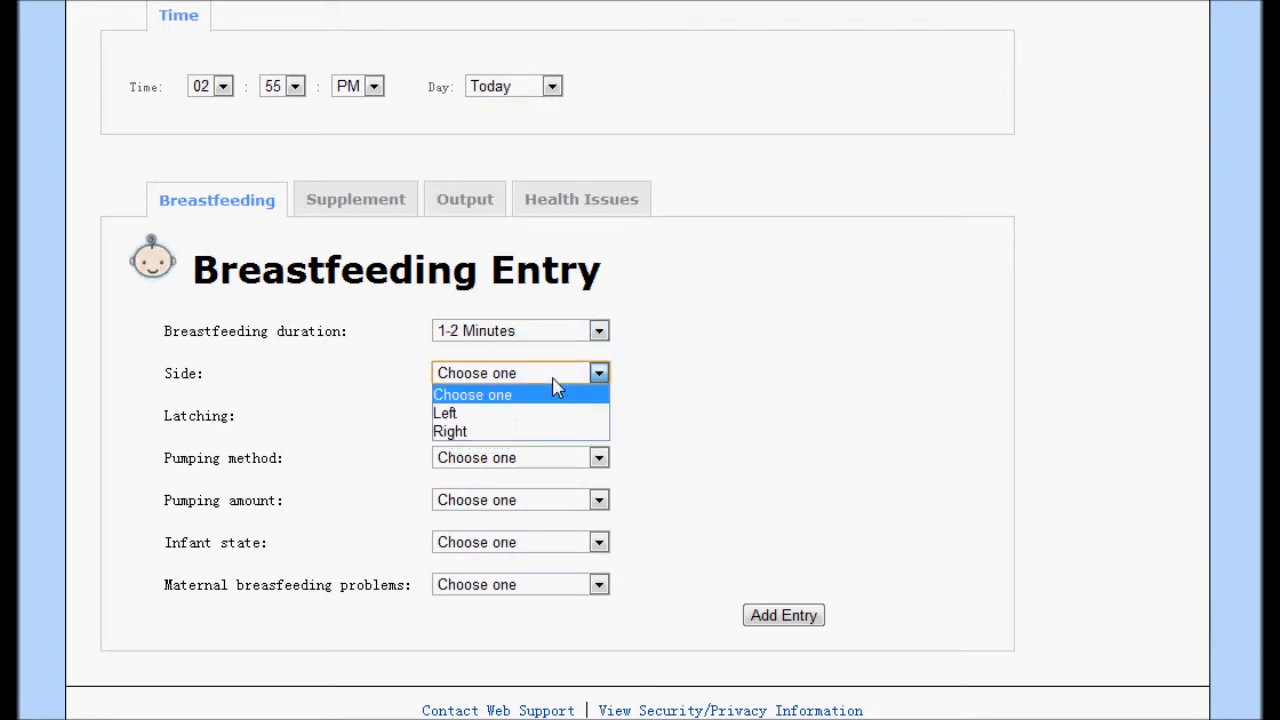
{"action": "left_click", "coordinate": [553, 414]}
{"action": "left_click", "coordinate": [553, 414]}
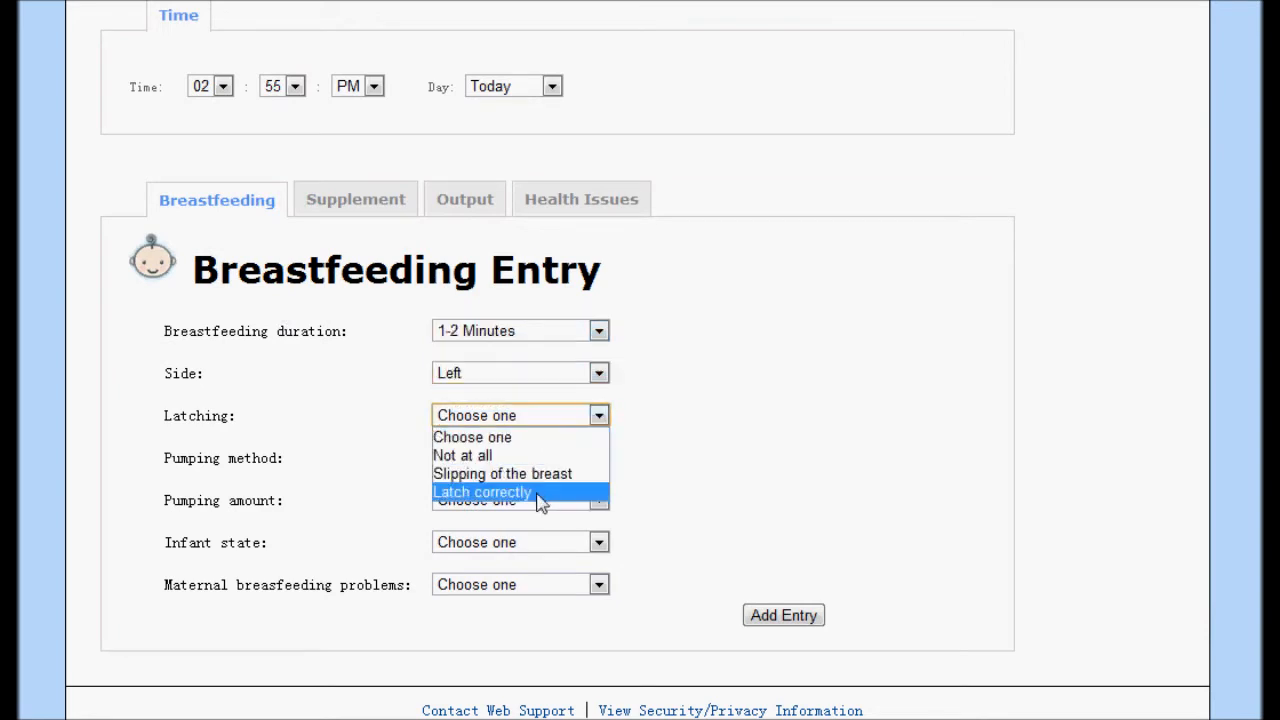
{"action": "left_click", "coordinate": [530, 451]}
- Set the second entry's pumping method to Hand Pump and the pumping amount to 1 ounce
{"action": "left_click", "coordinate": [544, 459]}
{"action": "left_click", "coordinate": [548, 497]}
{"action": "left_click", "coordinate": [567, 503]}
{"action": "left_click", "coordinate": [558, 541]}
- Set the infant state to Difficult to awake and the maternal problems to Sore nipple, and add the second breastfeeding entry
{"action": "left_click", "coordinate": [568, 543]}
{"action": "left_click", "coordinate": [547, 585]}
{"action": "left_click", "coordinate": [562, 586]}
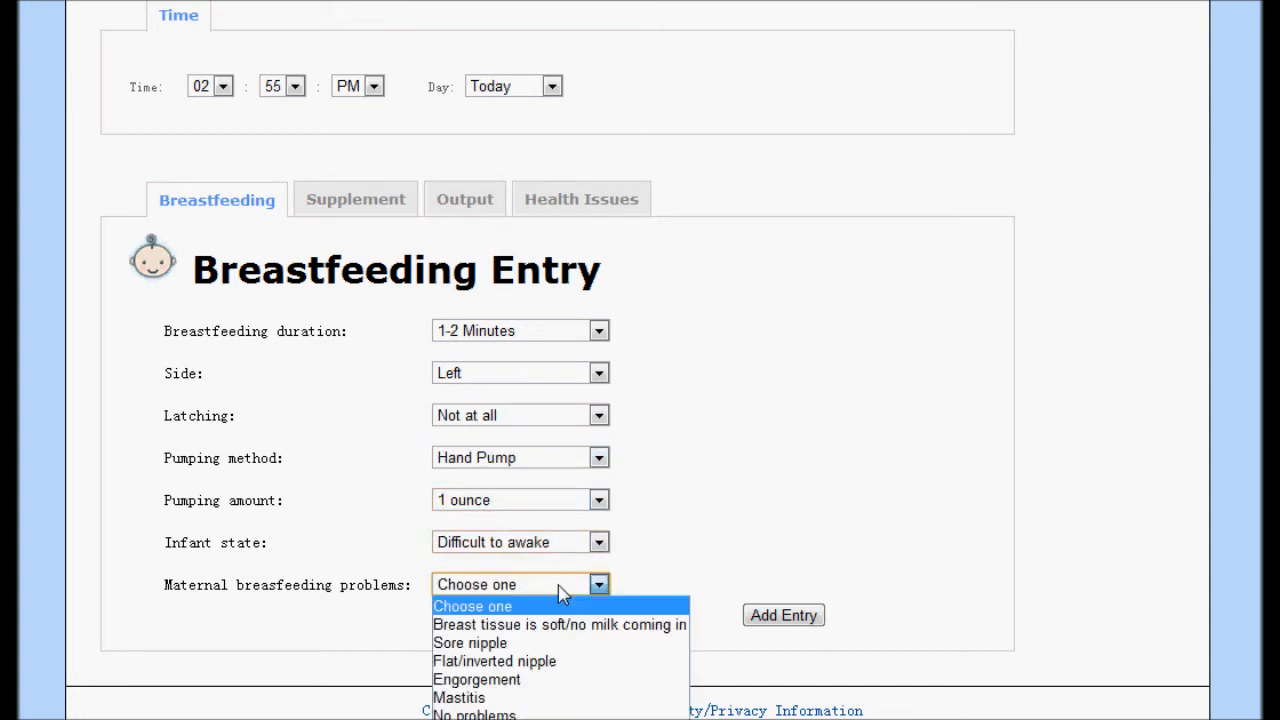
{"action": "left_click", "coordinate": [548, 643]}
{"action": "left_click", "coordinate": [776, 619]}
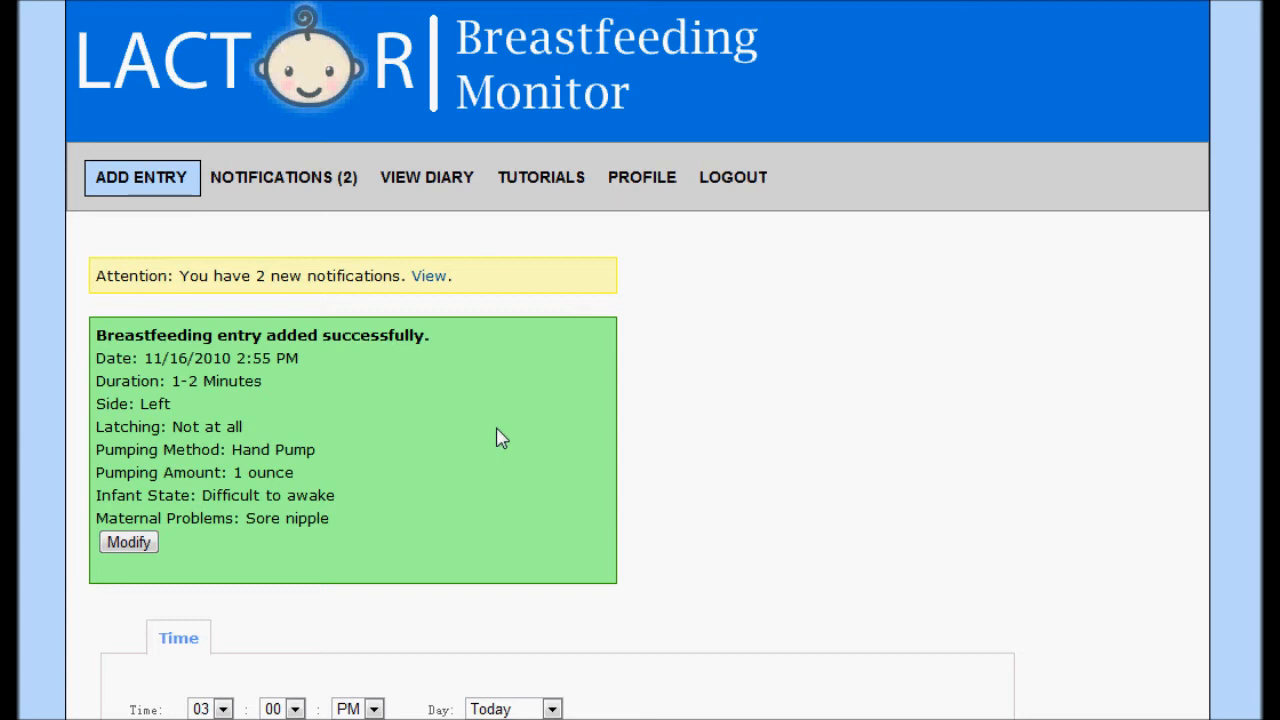
- Modify the just added 2:55 PM entry so its breastfeeding duration is 3-4 Minutes, and save the modification
{"action": "left_click", "coordinate": [128, 543]}
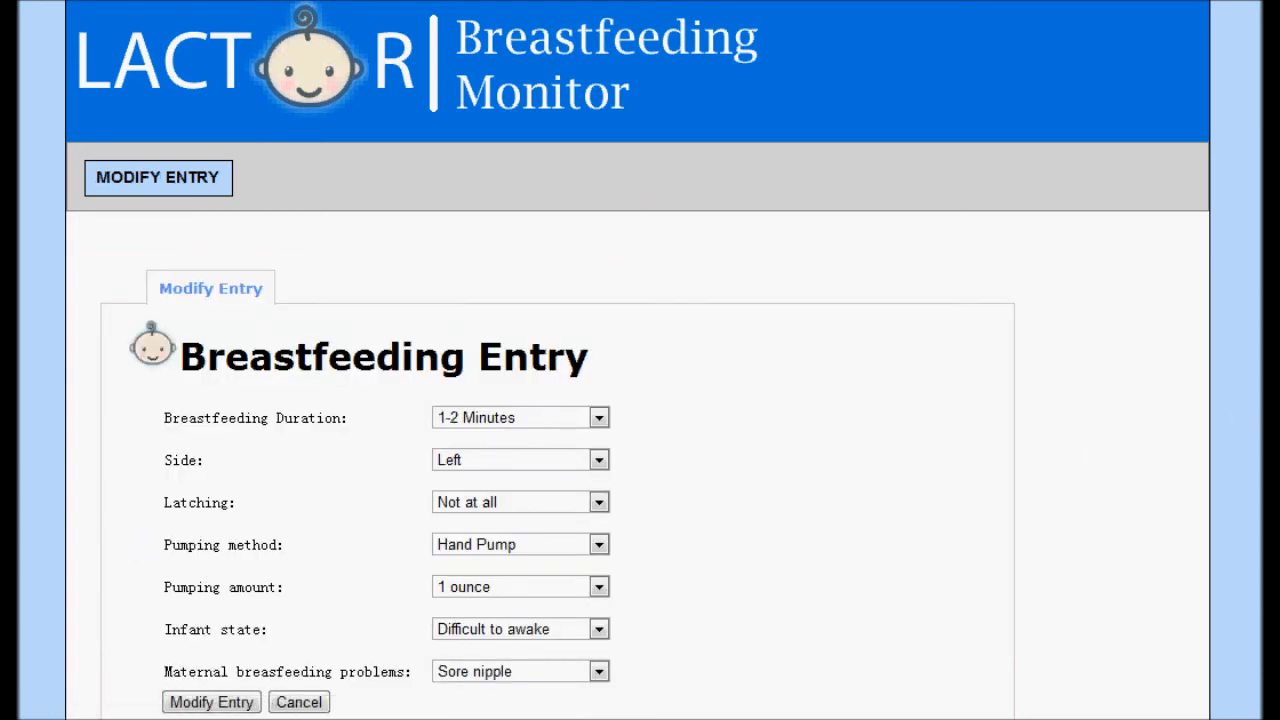
{"action": "scroll", "coordinate": [880, 427], "scroll_direction": "down", "scroll_amount": 1}
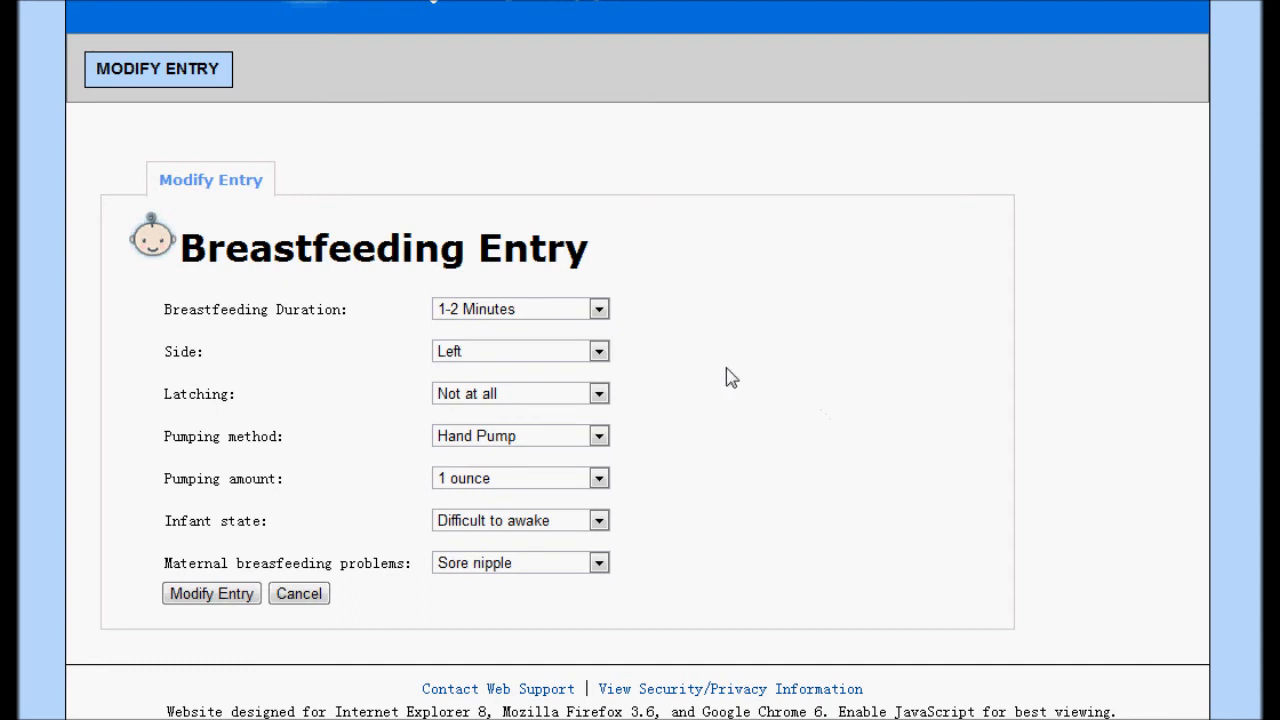
{"action": "left_click", "coordinate": [590, 309]}
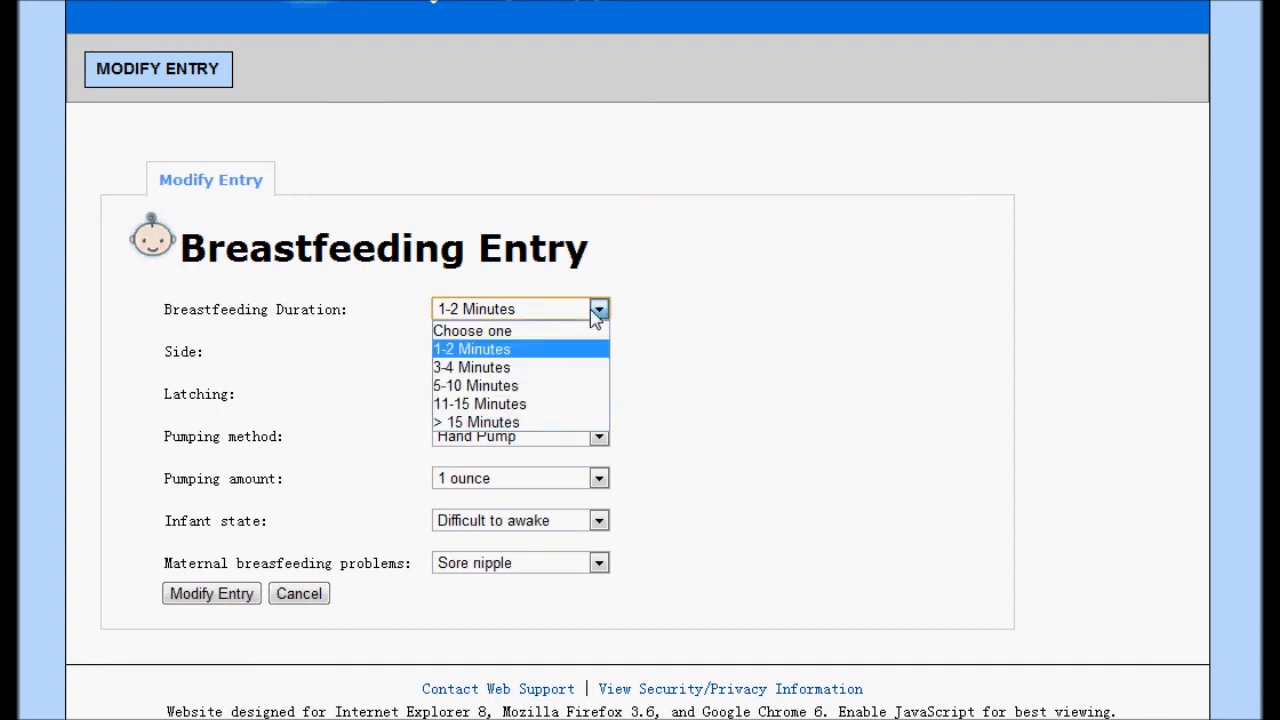
{"action": "left_click", "coordinate": [583, 367]}
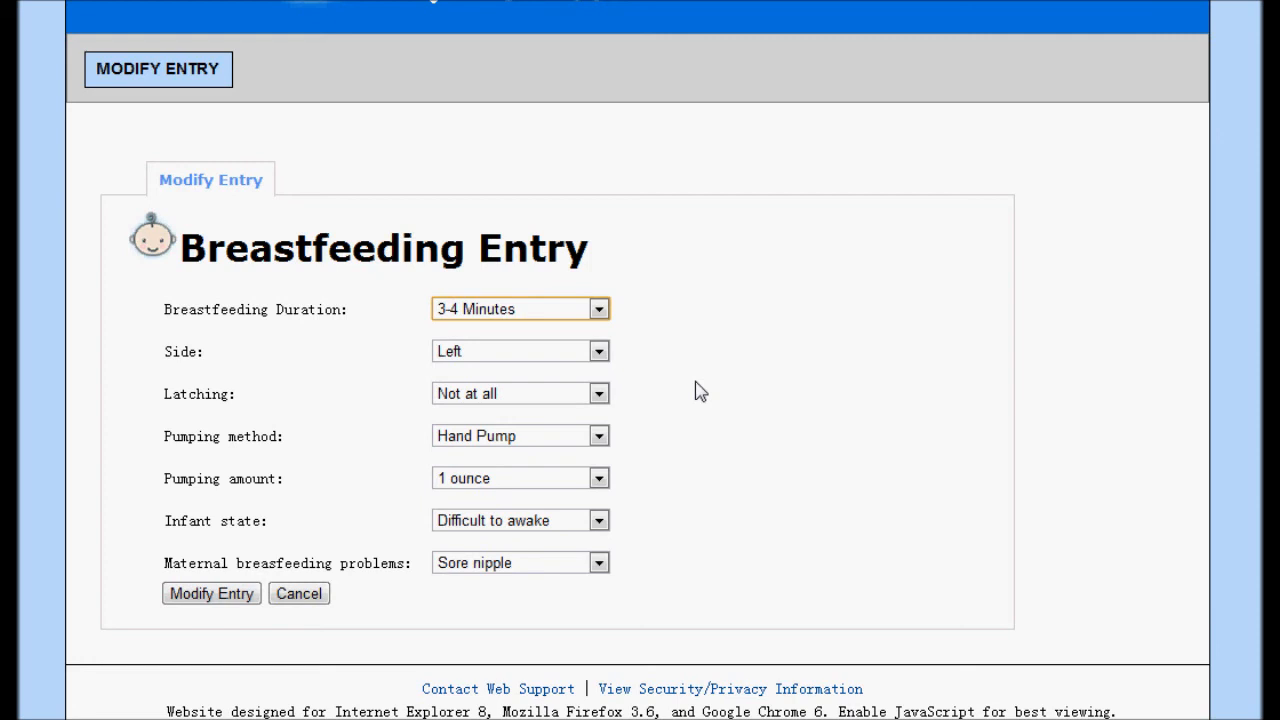
{"action": "left_click", "coordinate": [229, 600]}
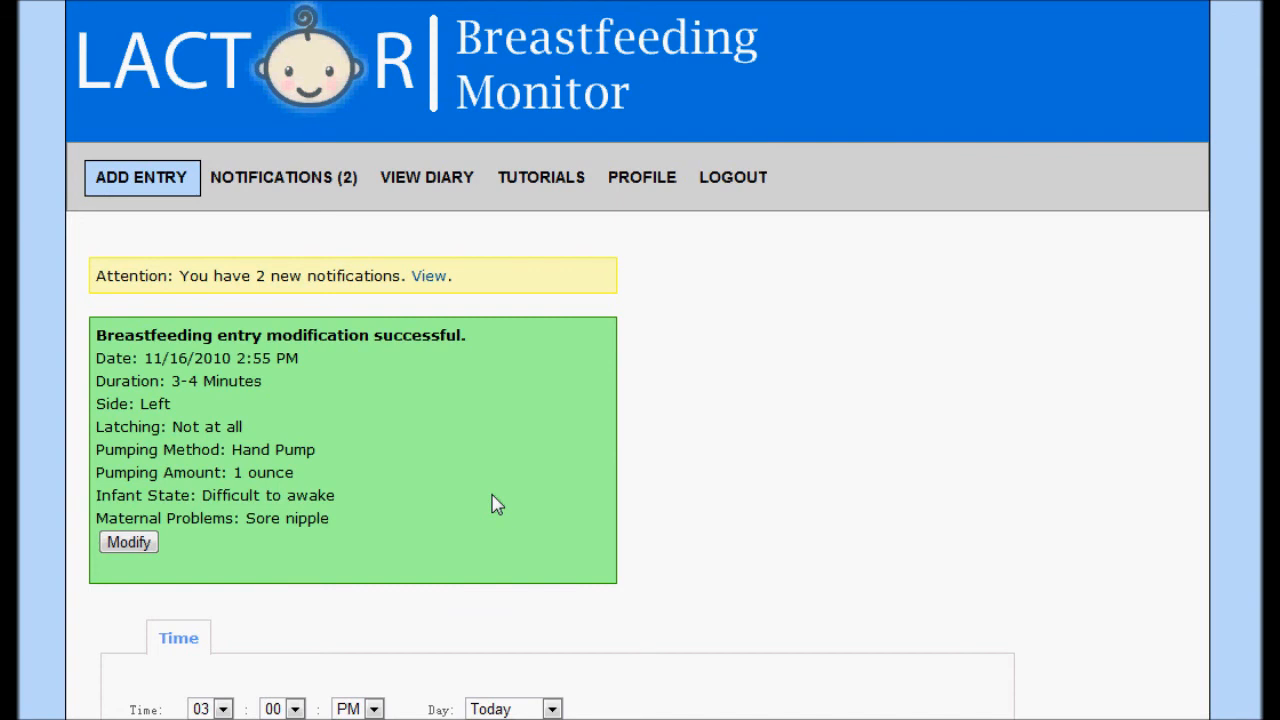
- Open the diary and search the breastfeeding records from 11/14/2010 to 11/16/2010
{"action": "left_click", "coordinate": [415, 190]}
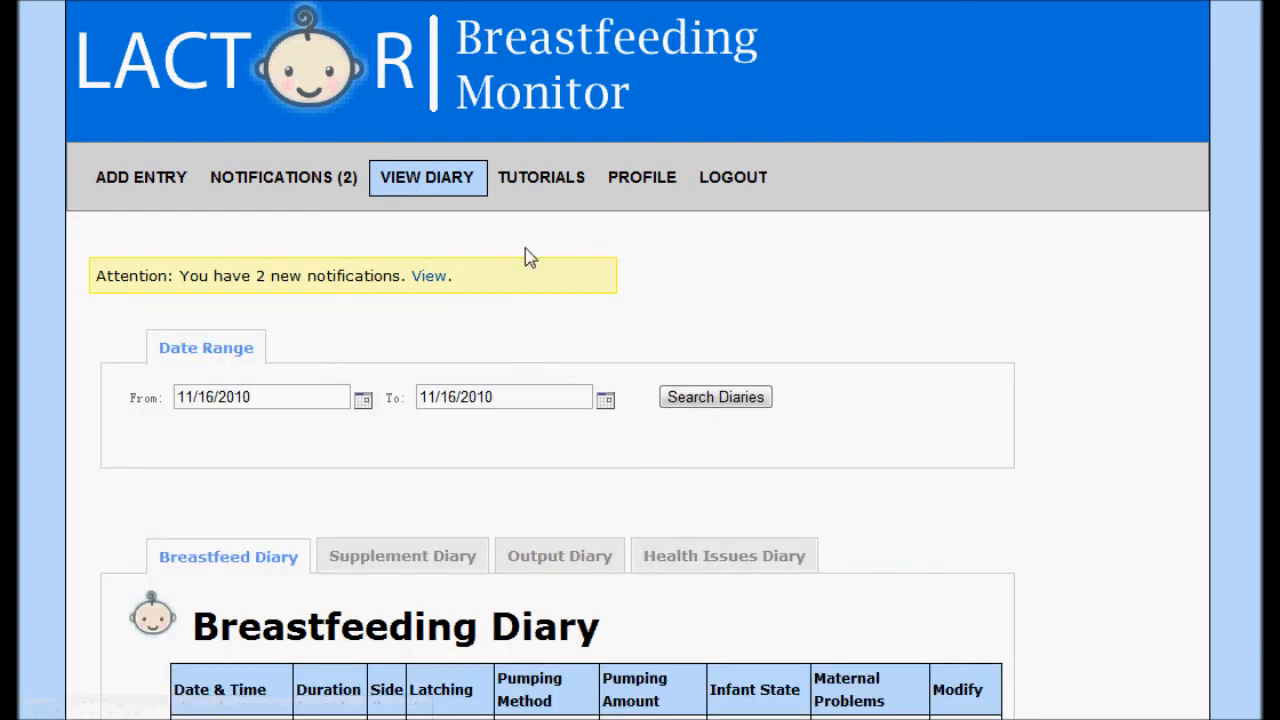
{"action": "scroll", "coordinate": [1239, 366], "scroll_direction": "down", "scroll_amount": 1}
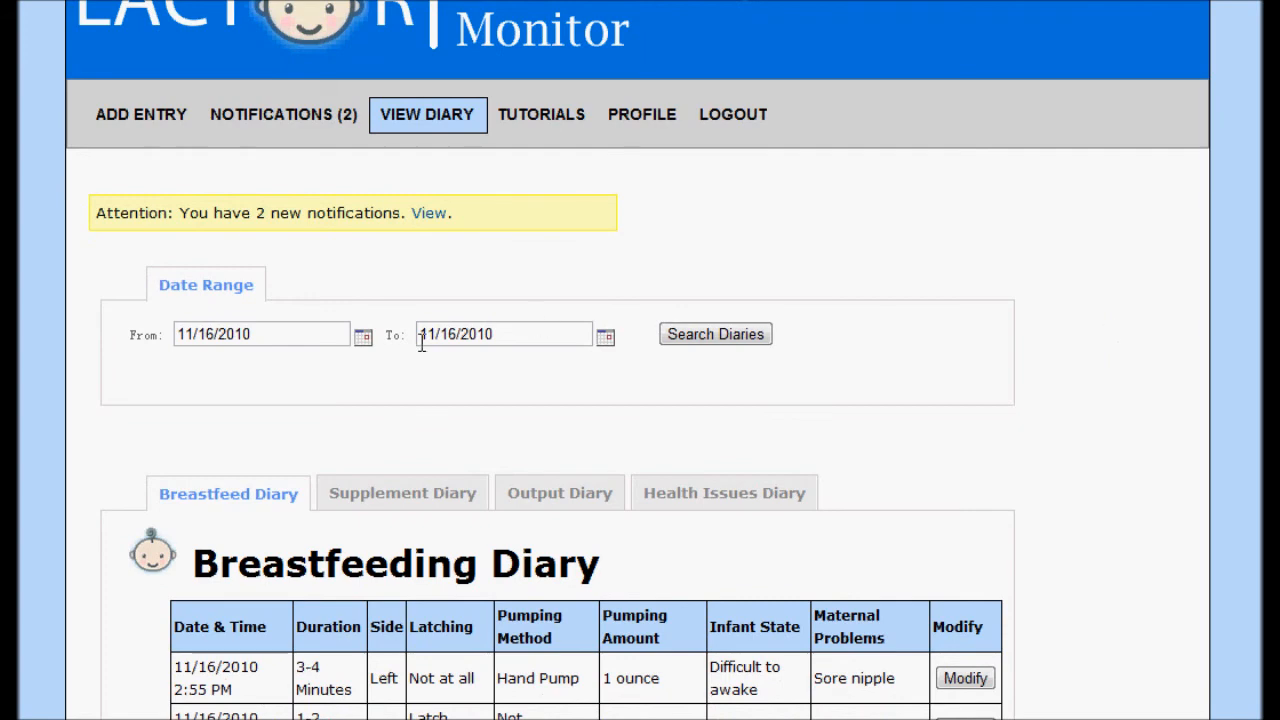
{"action": "left_click", "coordinate": [362, 337]}
{"action": "left_click", "coordinate": [219, 468]}
{"action": "left_click", "coordinate": [734, 334]}
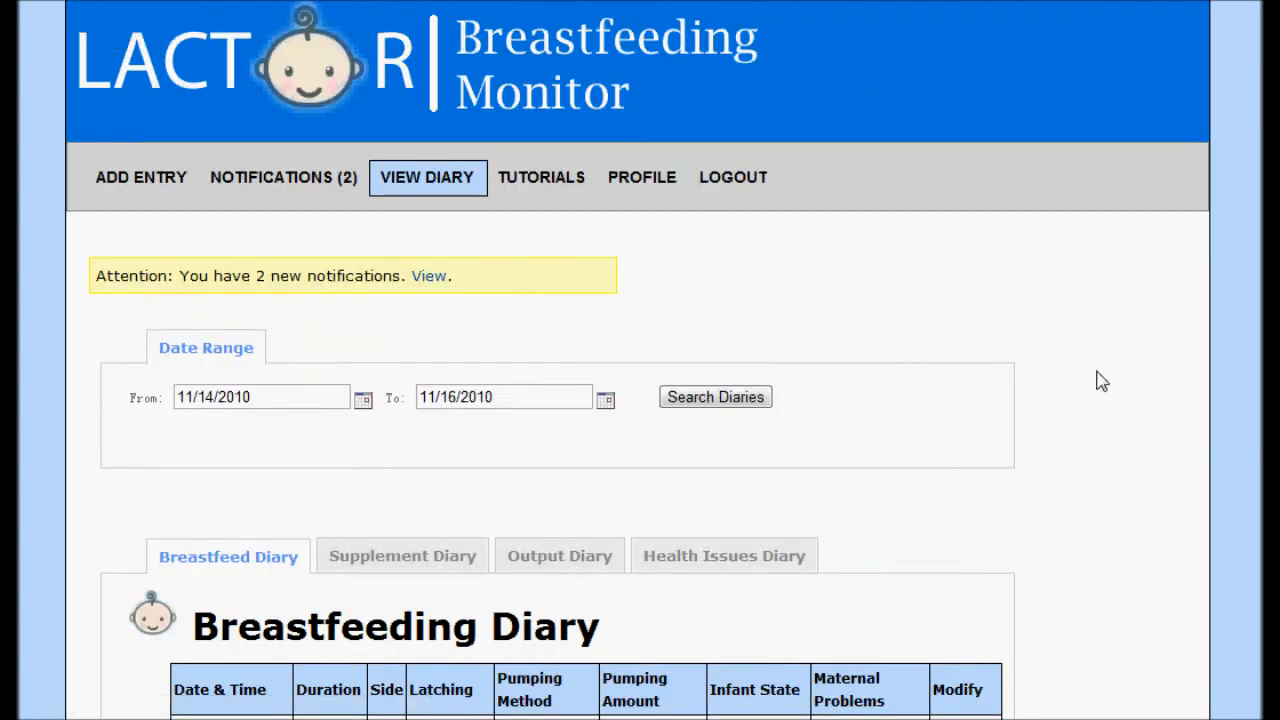
{"action": "scroll", "coordinate": [1250, 400], "scroll_direction": "down", "scroll_amount": 3}
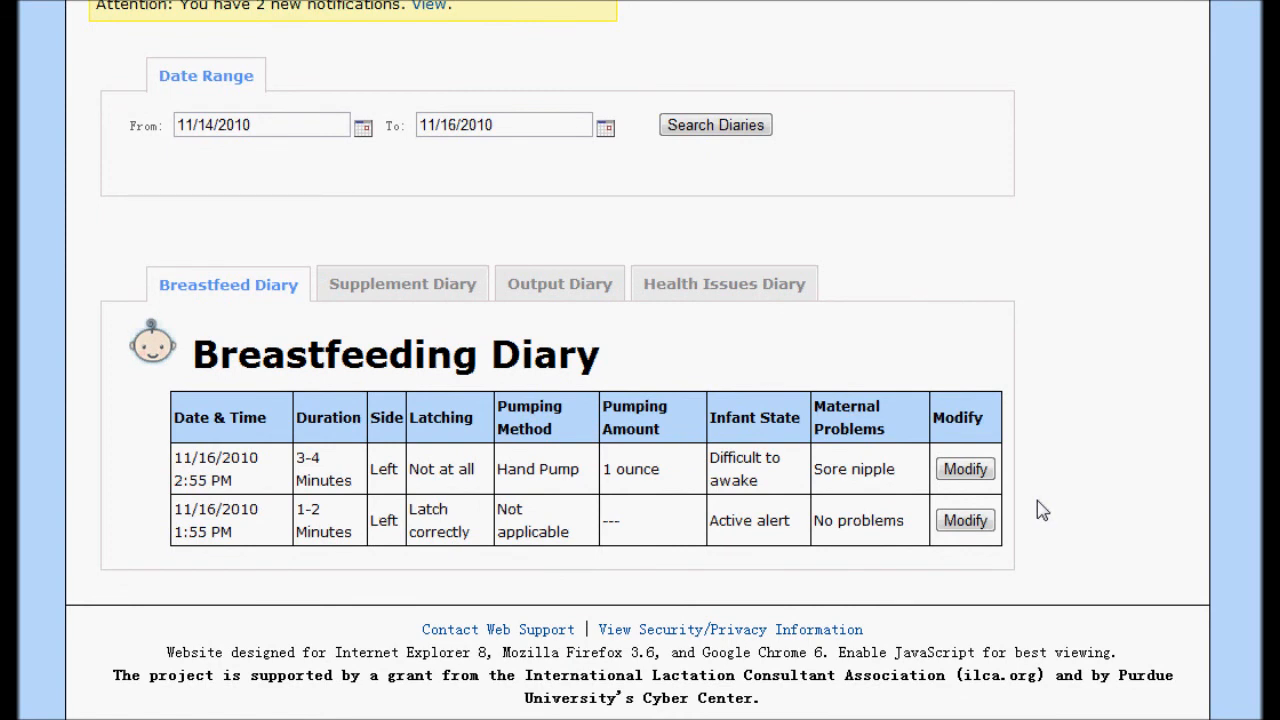
- Review the Supplement, Output and Health Issues diaries for the date range, and return to the Breastfeed Diary
{"action": "left_click", "coordinate": [420, 295]}
{"action": "left_click", "coordinate": [560, 436]}
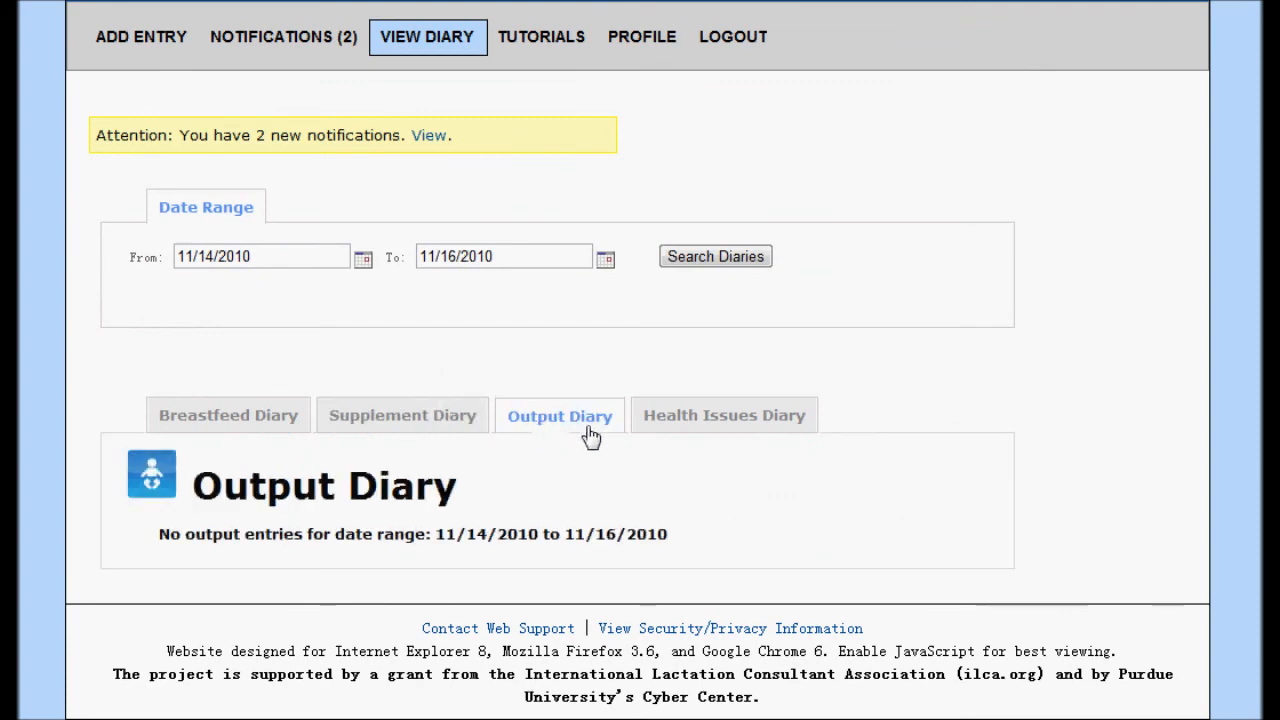
{"action": "left_click", "coordinate": [672, 420]}
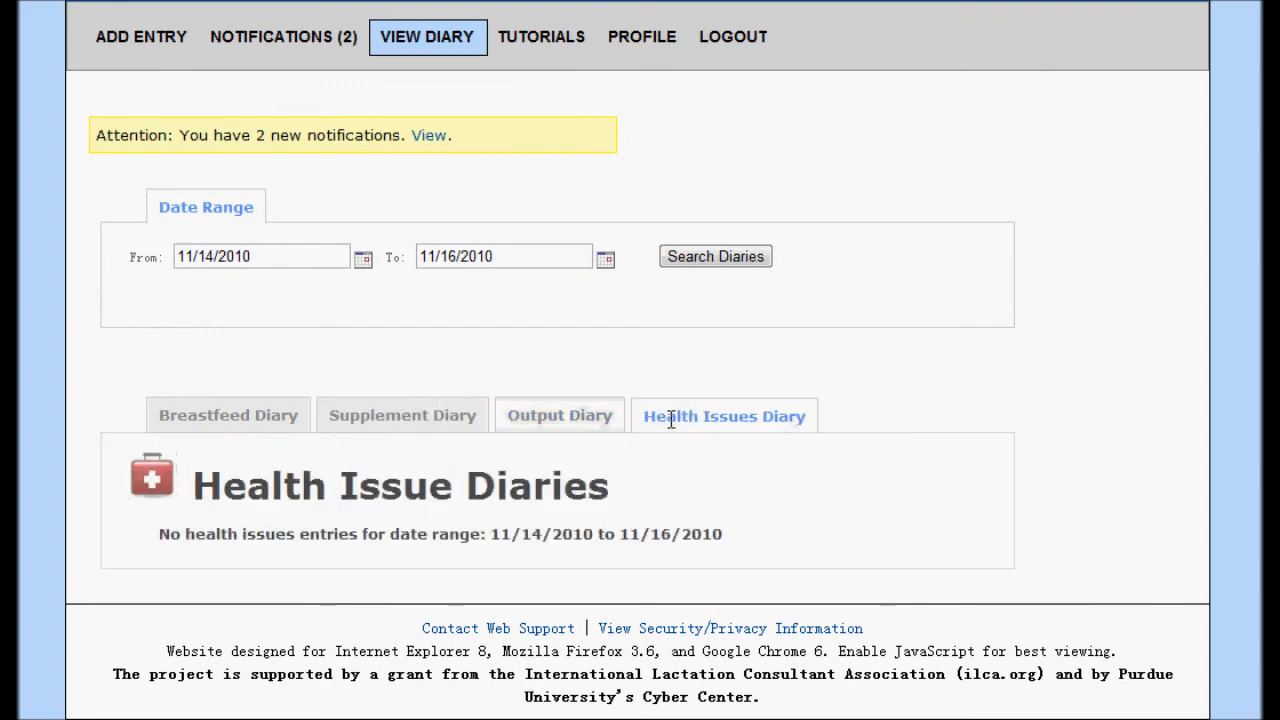
{"action": "left_click", "coordinate": [262, 437]}
{"action": "scroll", "coordinate": [1200, 451], "scroll_direction": "down", "scroll_amount": 3}
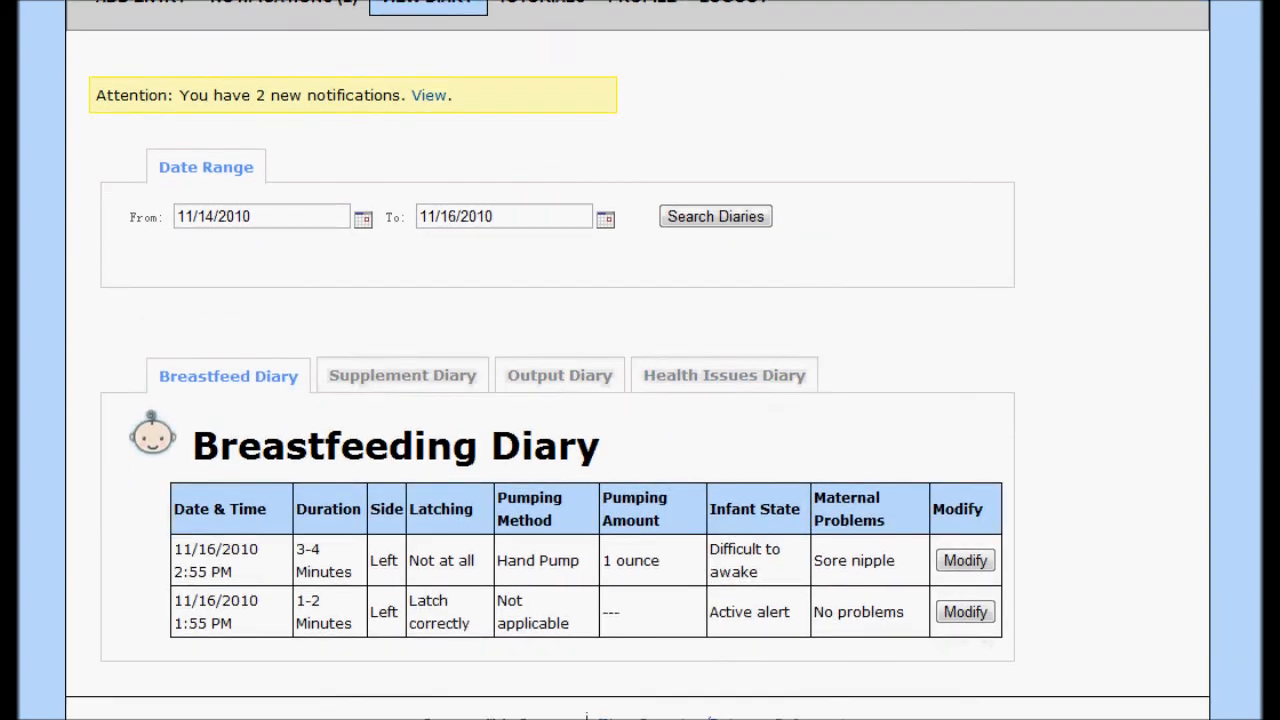